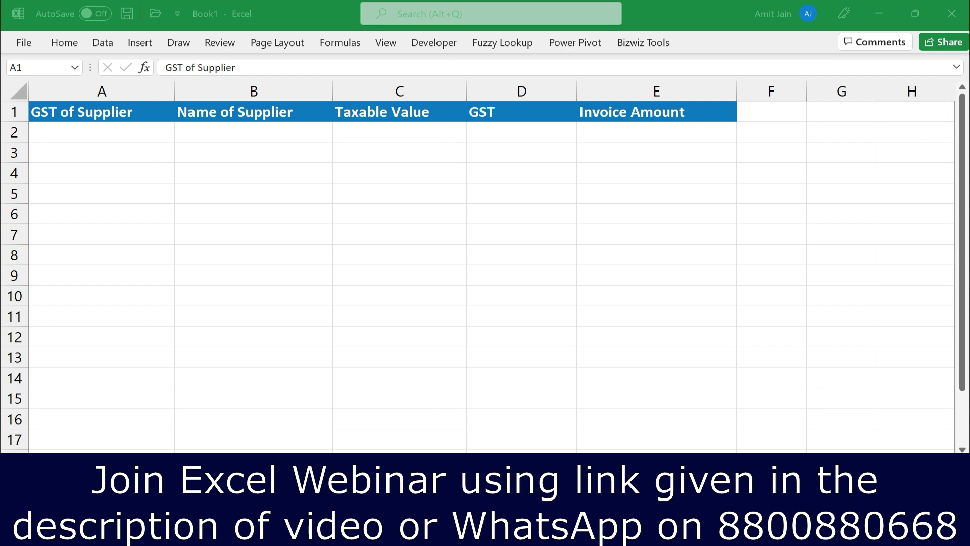
# Step: Select the GST of Supplier header cell, then cell A2 below it
pyautogui.click(104, 118)
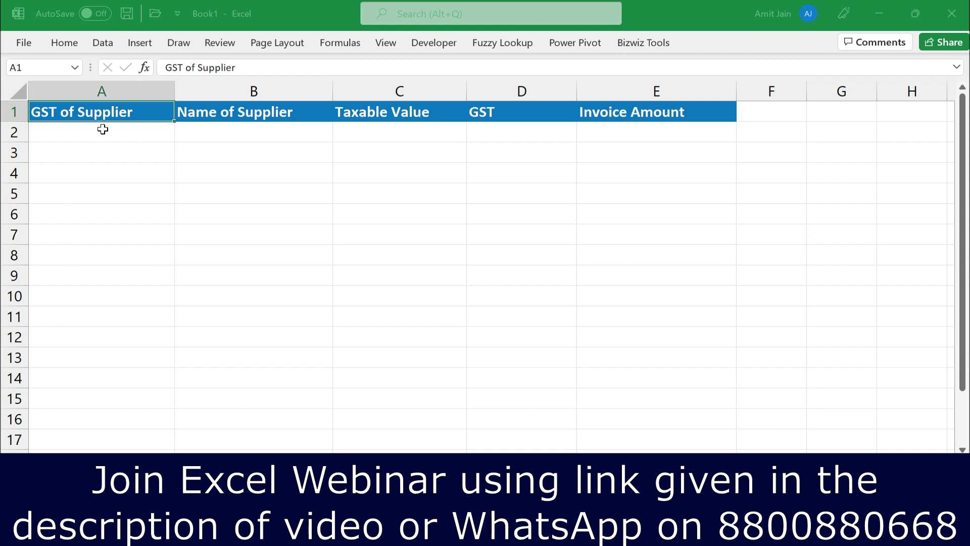
pyautogui.click(109, 136)
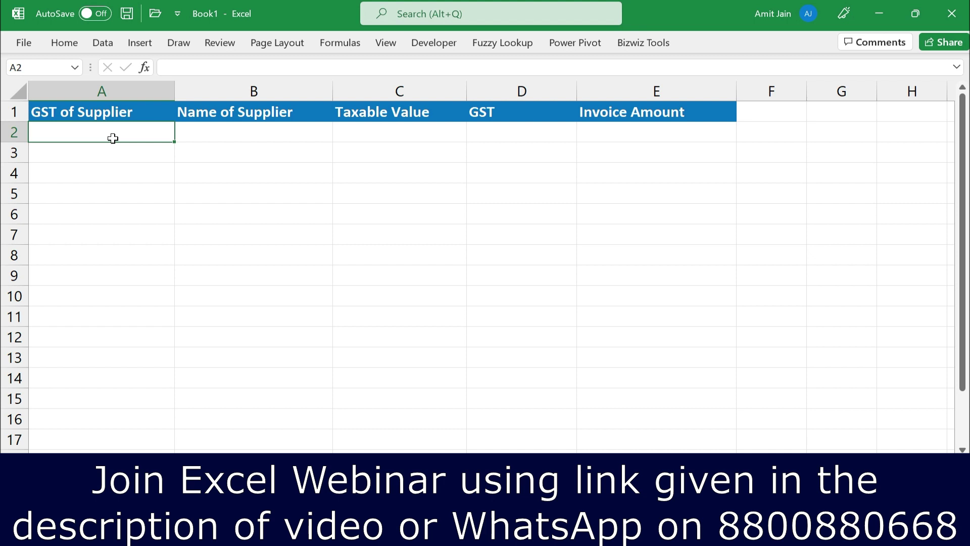
pyautogui.press('Up')
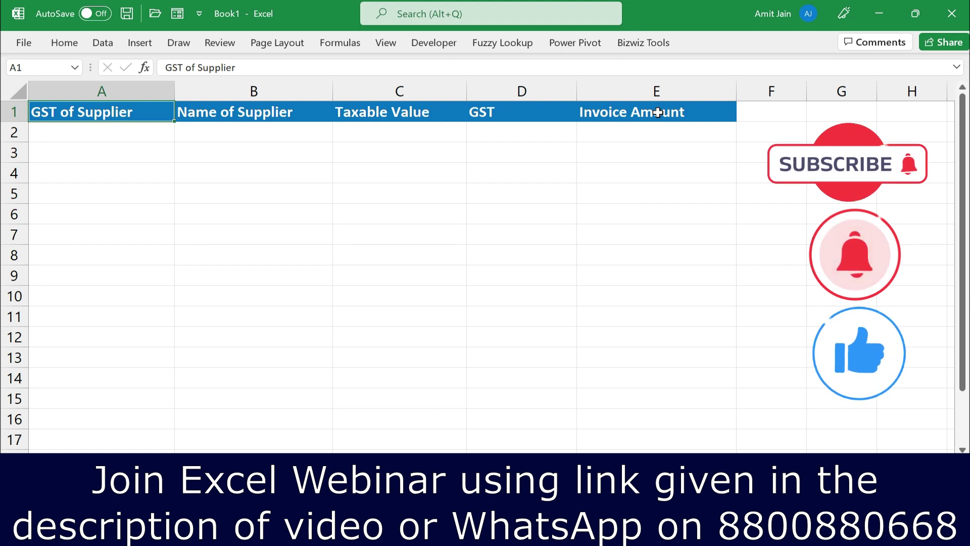
pyautogui.click(133, 135)
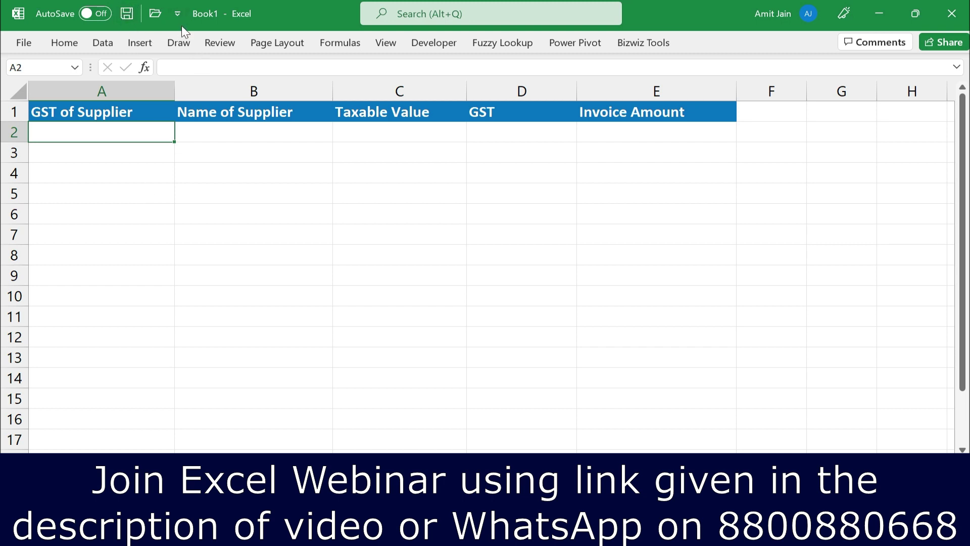
# Step: Open Excel Options at the Quick Access Toolbar customization page
pyautogui.click(30, 48)
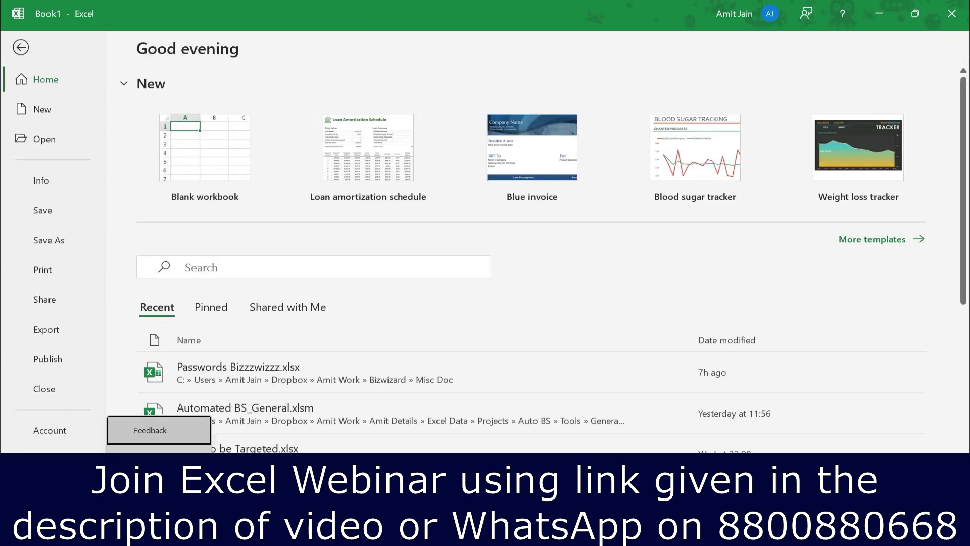
pyautogui.click(151, 443)
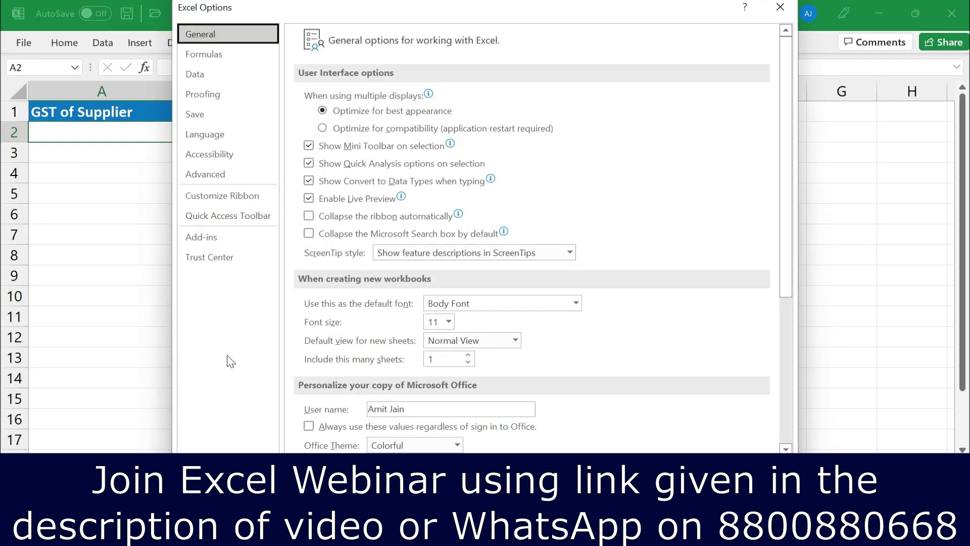
pyautogui.click(258, 216)
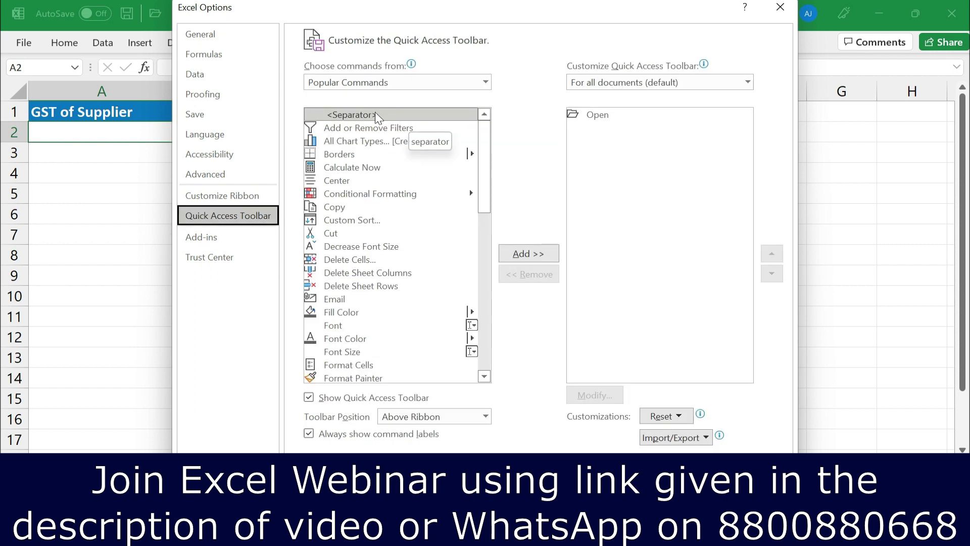
# Step: Add the Form... command from All Commands to the Quick Access Toolbar and confirm with OK
pyautogui.click(349, 83)
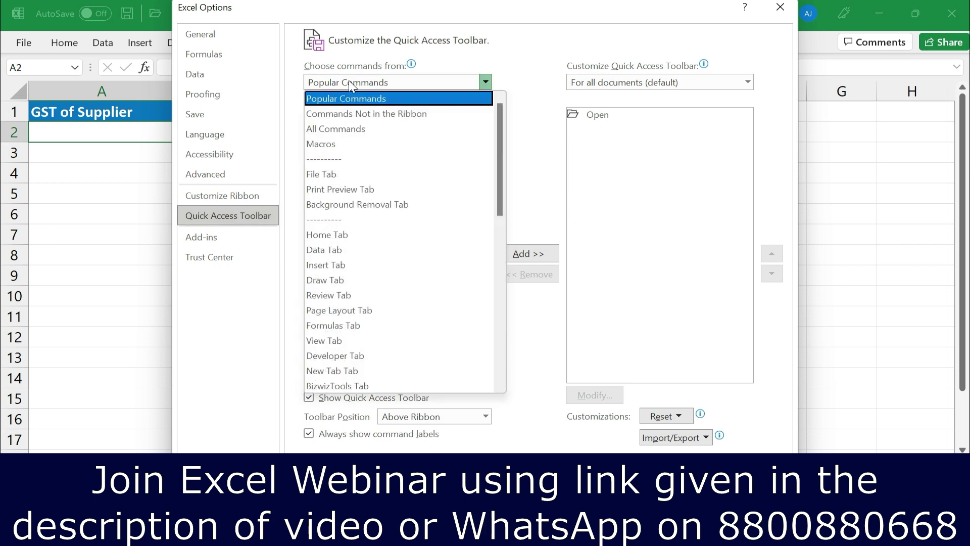
pyautogui.click(342, 128)
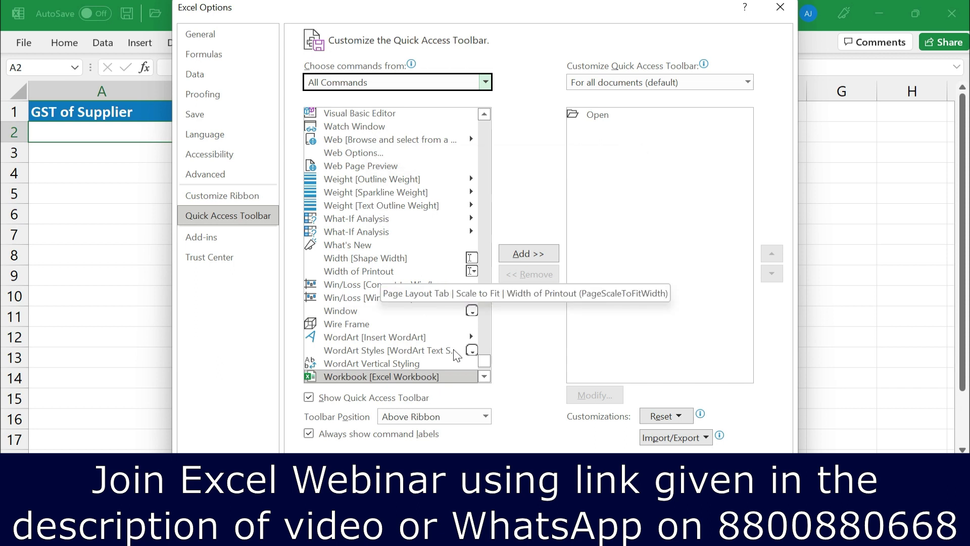
pyautogui.moveTo(484, 360); pyautogui.dragTo(485, 215)
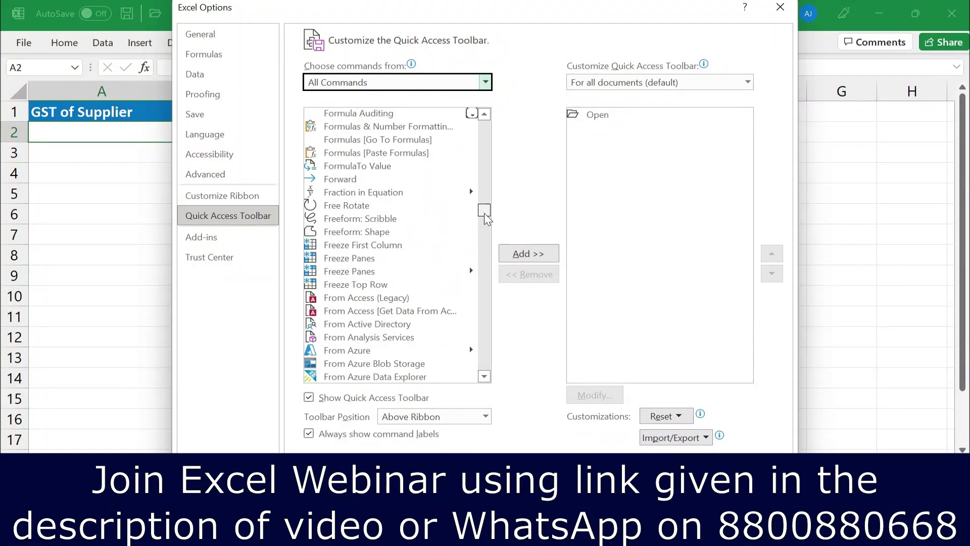
pyautogui.moveTo(485, 216); pyautogui.dragTo(324, 213)
pyautogui.click(324, 213)
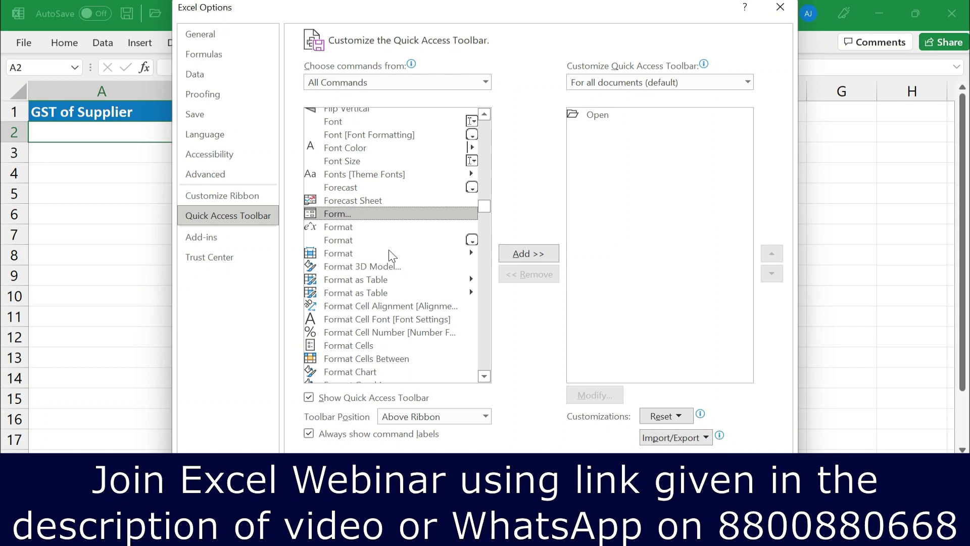
pyautogui.click(529, 254)
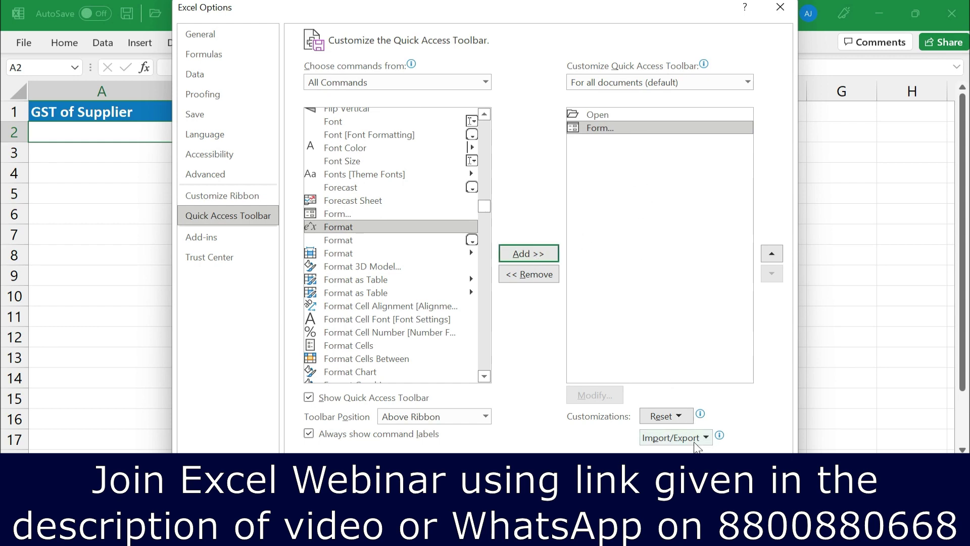
pyautogui.click(692, 472)
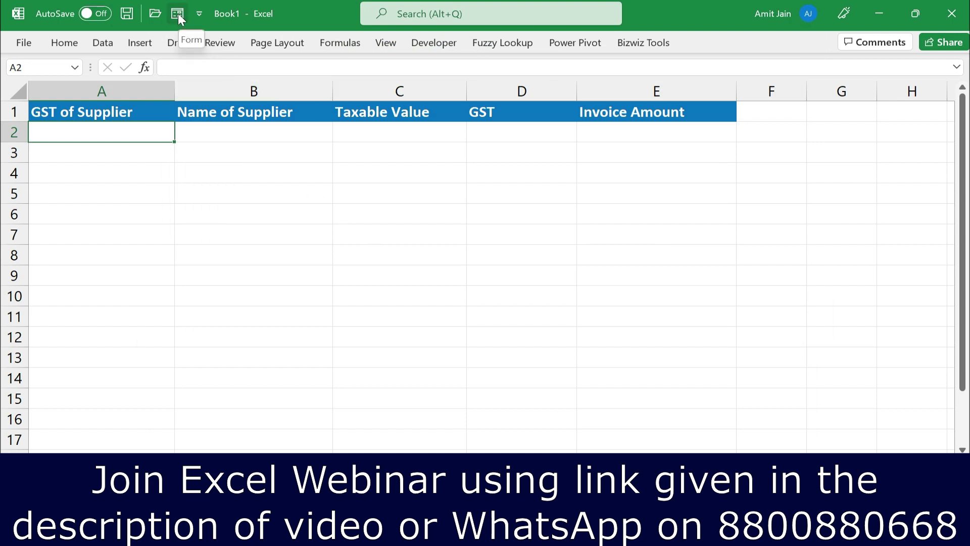
# Step: Select the headers A1:E1 and launch the Form, accepting the first row as column labels
pyautogui.moveTo(158, 110); pyautogui.dragTo(605, 118)
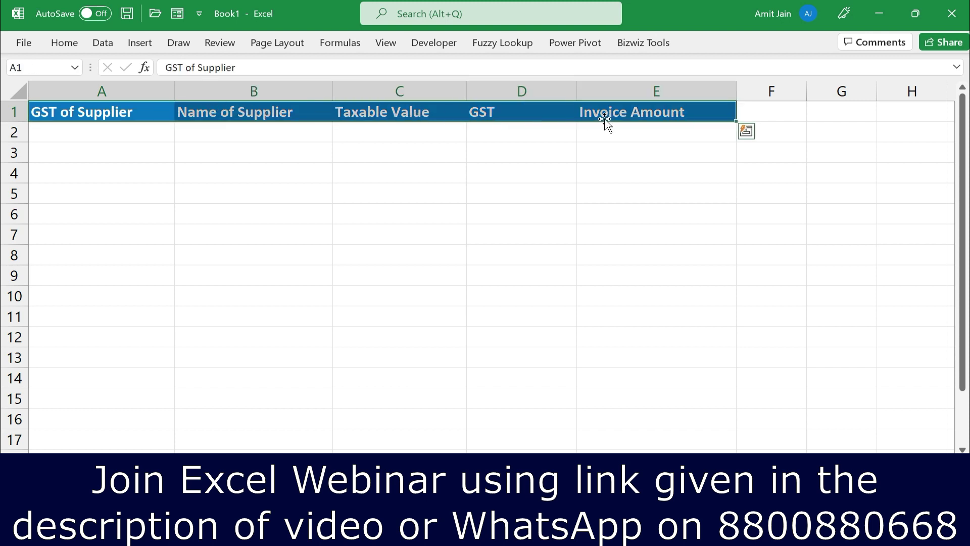
pyautogui.click(177, 14)
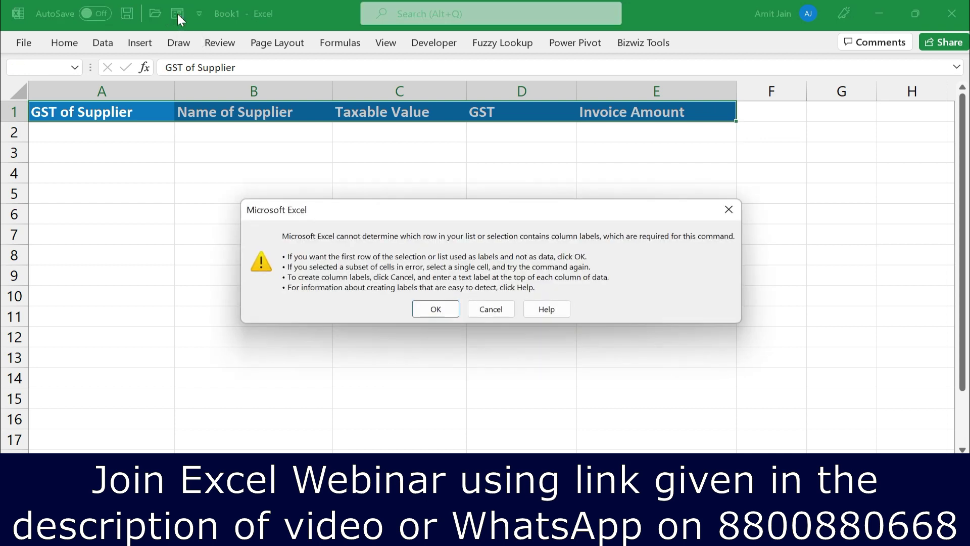
pyautogui.click(430, 312)
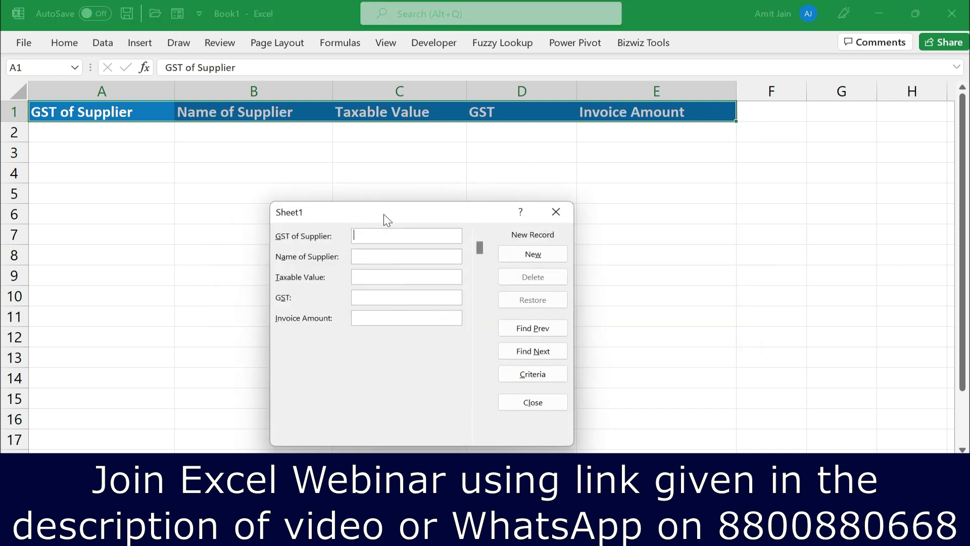
pyautogui.moveTo(384, 212); pyautogui.dragTo(366, 201)
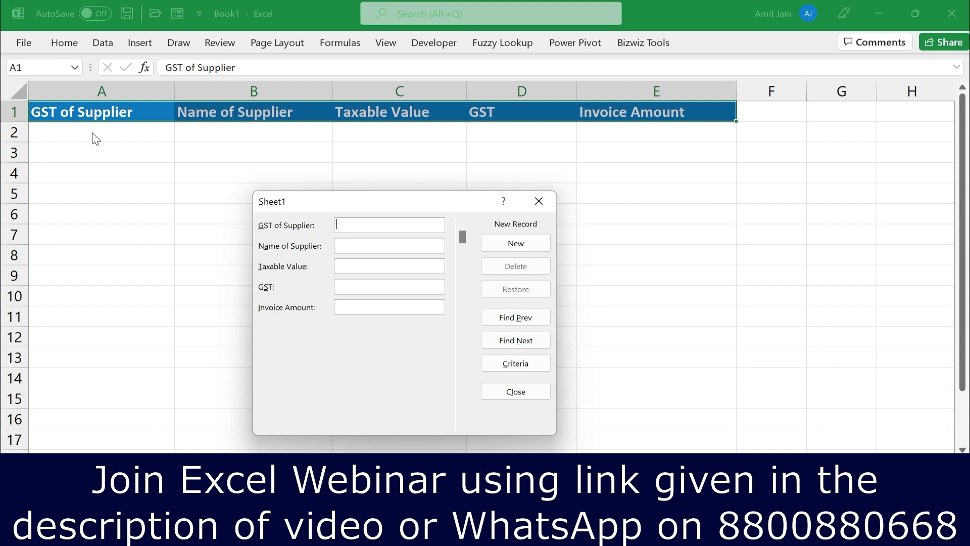
# Step: Enter the supplier's GST number, ABC LTD, 10000, 1800 and 11800 in the form and save to row 2
pyautogui.moveTo(378, 203); pyautogui.dragTo(379, 230)
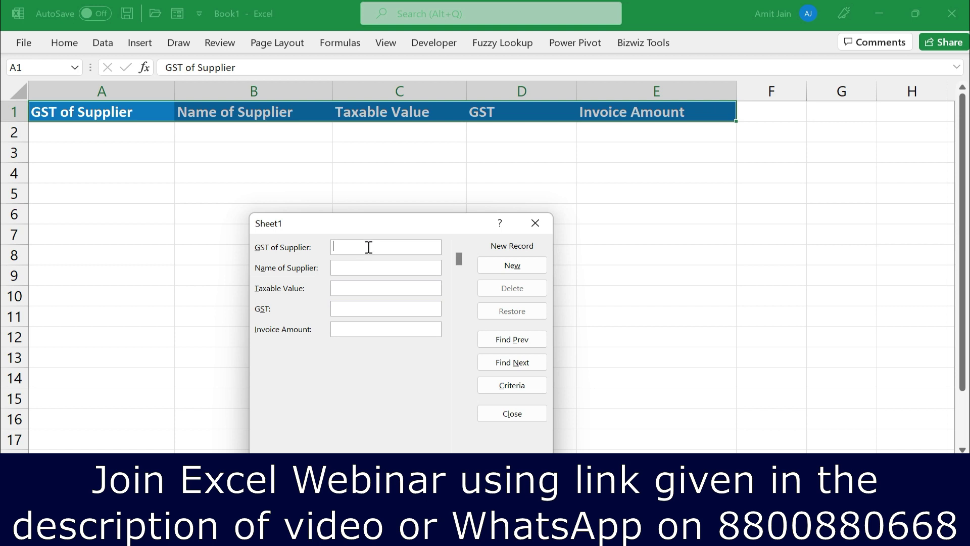
pyautogui.write('09ASDFG5678V1AZ')
pyautogui.press('Tab')
pyautogui.write('ABC LTD')
pyautogui.press('Tab')
pyautogui.write('10000\t1800')
pyautogui.press('Tab')
pyautogui.write('11800')
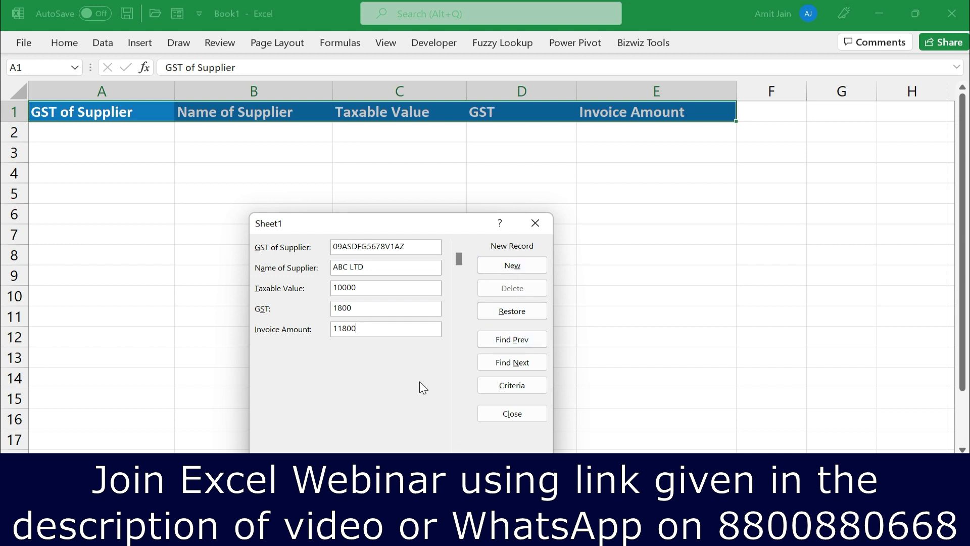
pyautogui.press('Return')
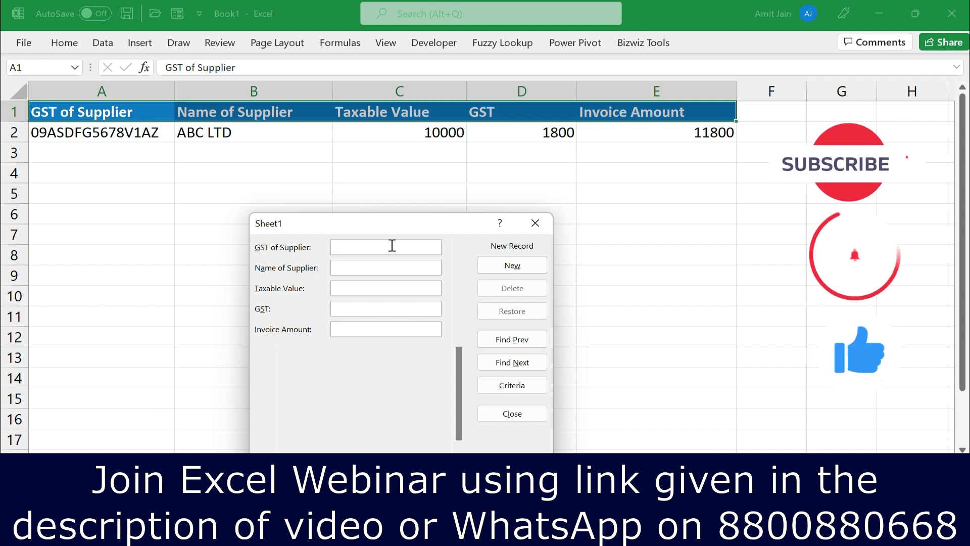
# Step: Add the XYZ CO record with its GST number, taxable value 20000, GST 2300 and invoice 22300
pyautogui.write('07DFGHJ4567G1')
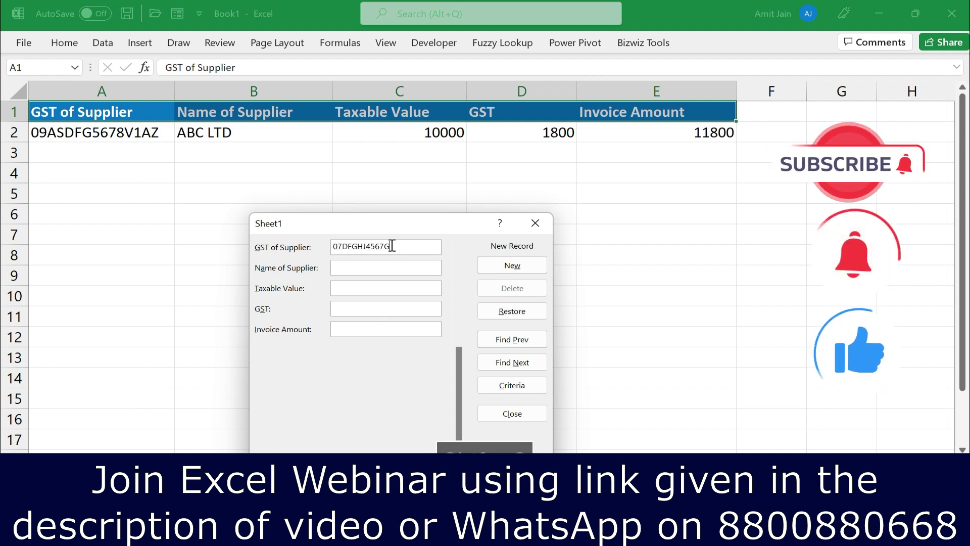
pyautogui.write('SD')
pyautogui.click(388, 267)
pyautogui.write('XYZ CO')
pyautogui.click(377, 286)
pyautogui.write('20000')
pyautogui.press('Tab')
pyautogui.write('2300')
pyautogui.click(366, 329)
pyautogui.write('22300')
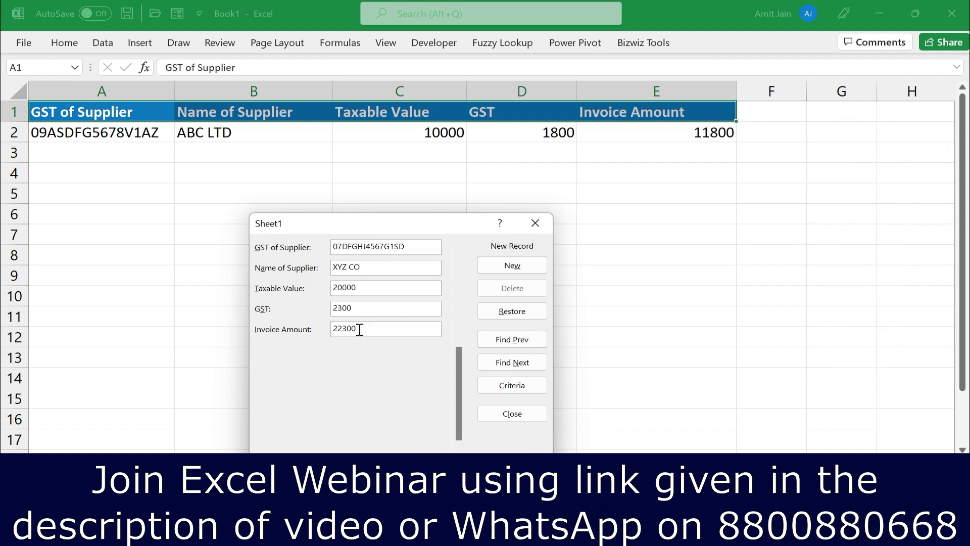
pyautogui.press('Return')
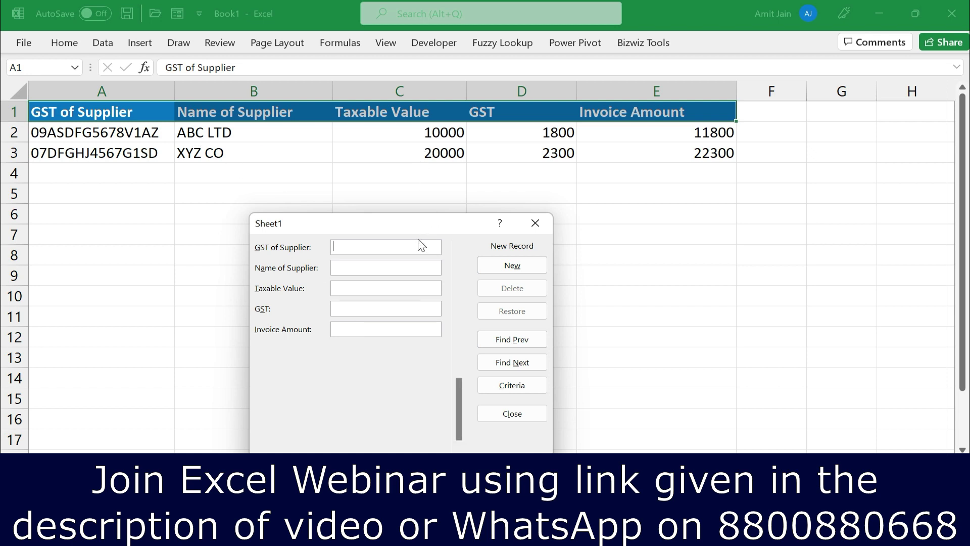
# Step: Add the Anupan & Co record with its GST number, 100000, 18000 and 118000
pyautogui.write('08TYFGD11ZS')
pyautogui.click(390, 267)
pyautogui.write('Anupan & Co')
pyautogui.click(397, 288)
pyautogui.write('100000')
pyautogui.click(400, 306)
pyautogui.write('18000')
pyautogui.click(399, 329)
pyautogui.write('118000')
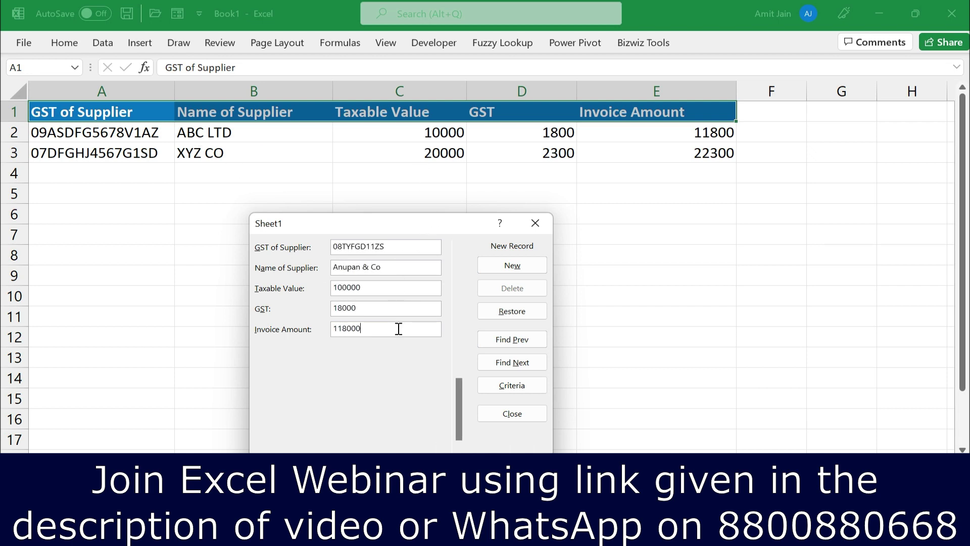
pyautogui.press('Return')
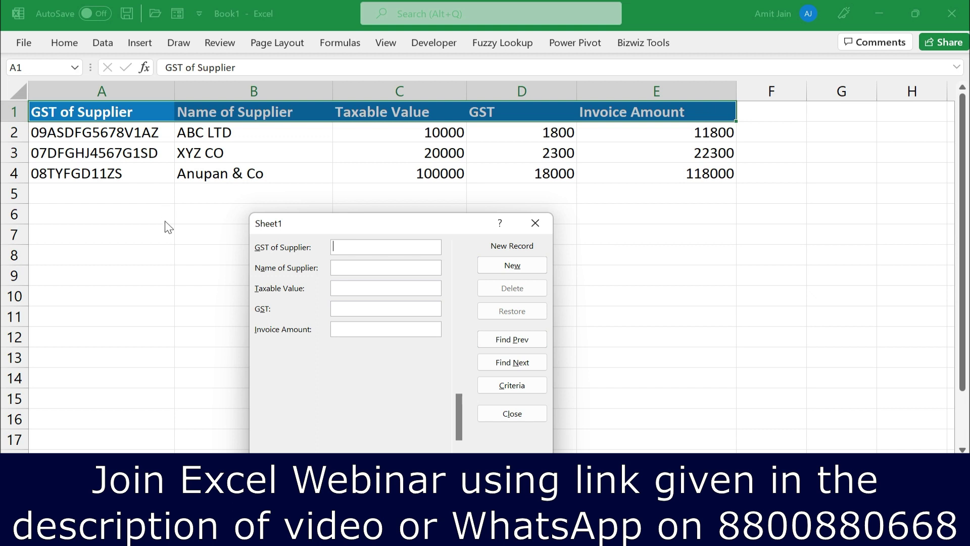
# Step: Step through the three records with Find Prev and Find Next, ending on XYZ CO (2 of 3)
pyautogui.click(522, 339)
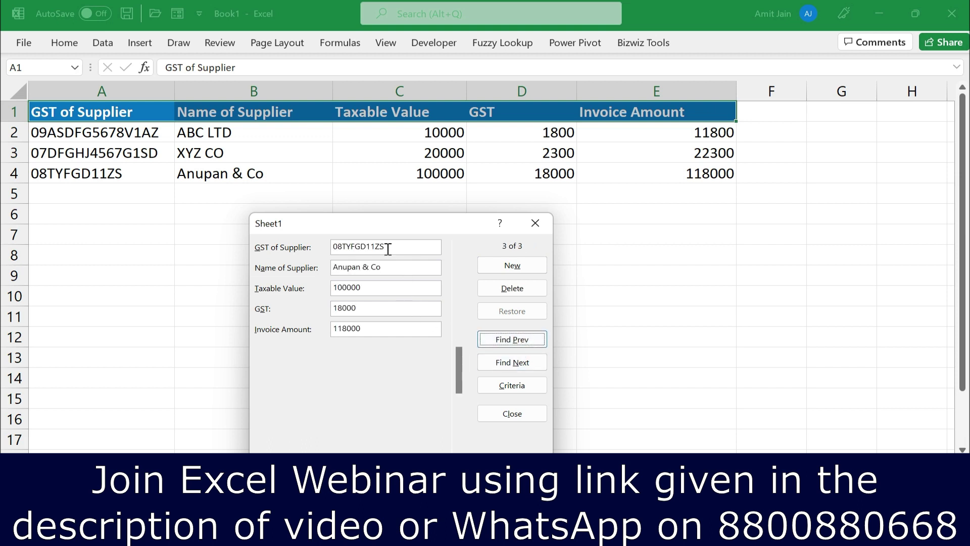
pyautogui.click(511, 368)
pyautogui.click(508, 344)
pyautogui.click(508, 344)
pyautogui.click(517, 364)
pyautogui.click(519, 368)
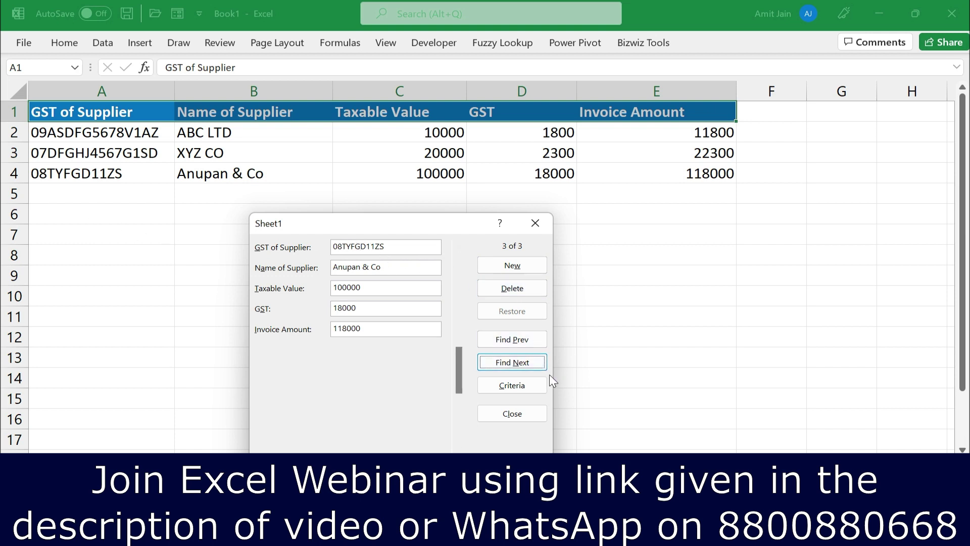
pyautogui.click(506, 341)
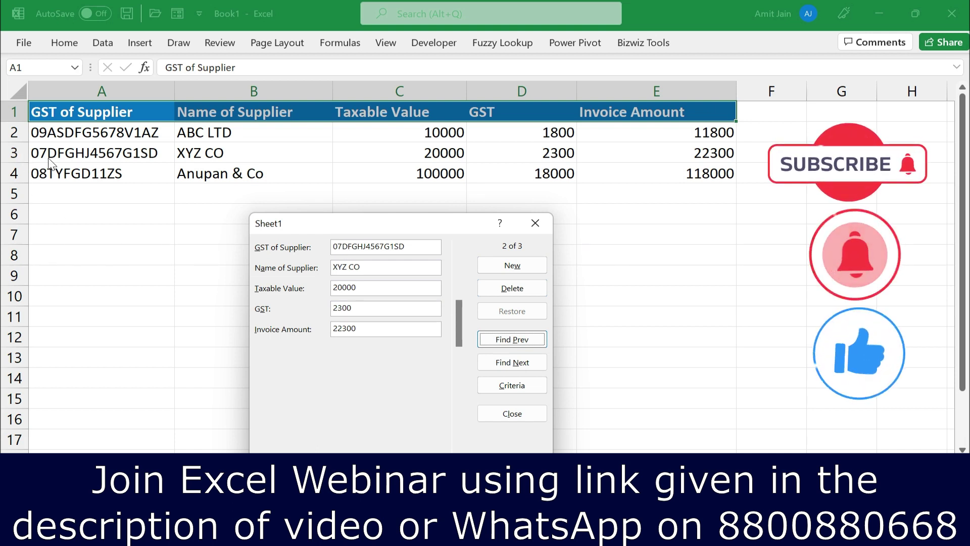
# Step: Delete the displayed XYZ CO record and confirm the permanent deletion
pyautogui.click(490, 299)
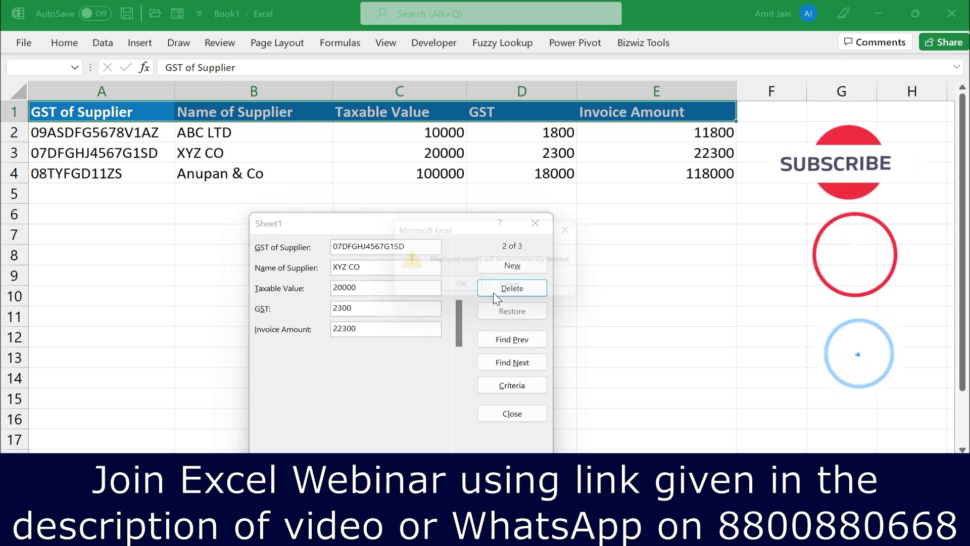
pyautogui.click(464, 290)
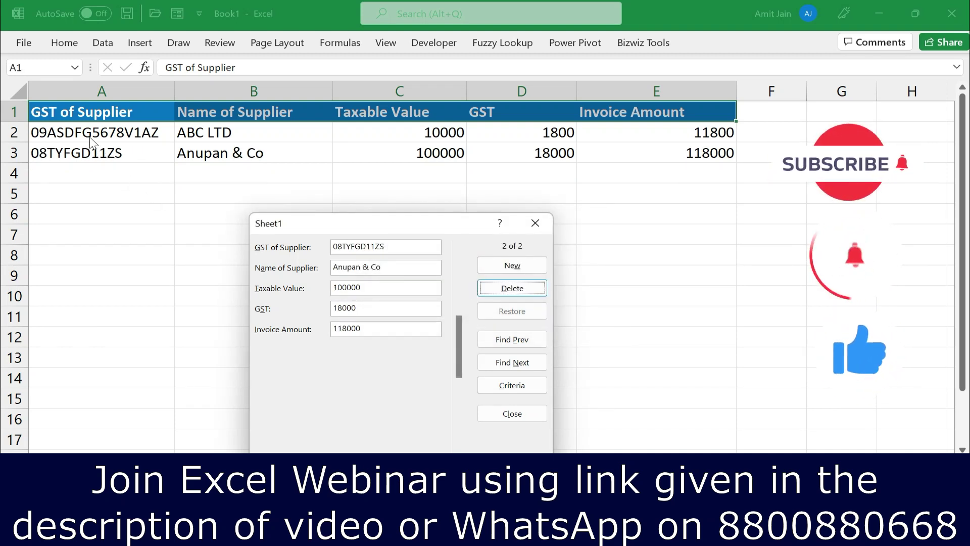